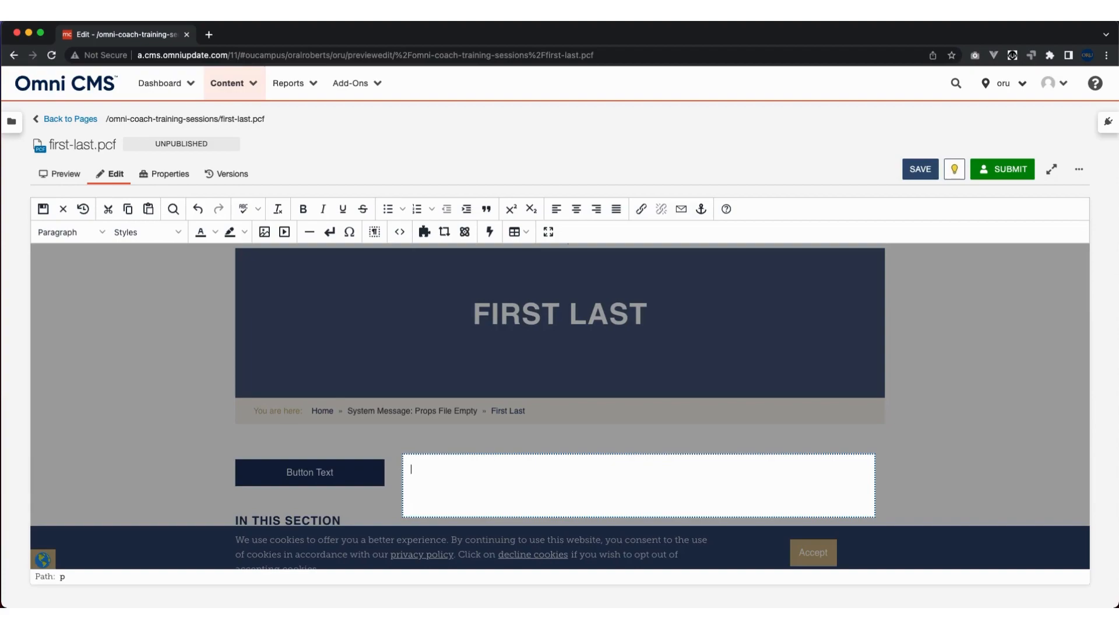
Enter three separate paragraphs in the content area reading "Header 2", "Header 3" and "Header 4".
type("Header 2")
key("Return")
type("He")
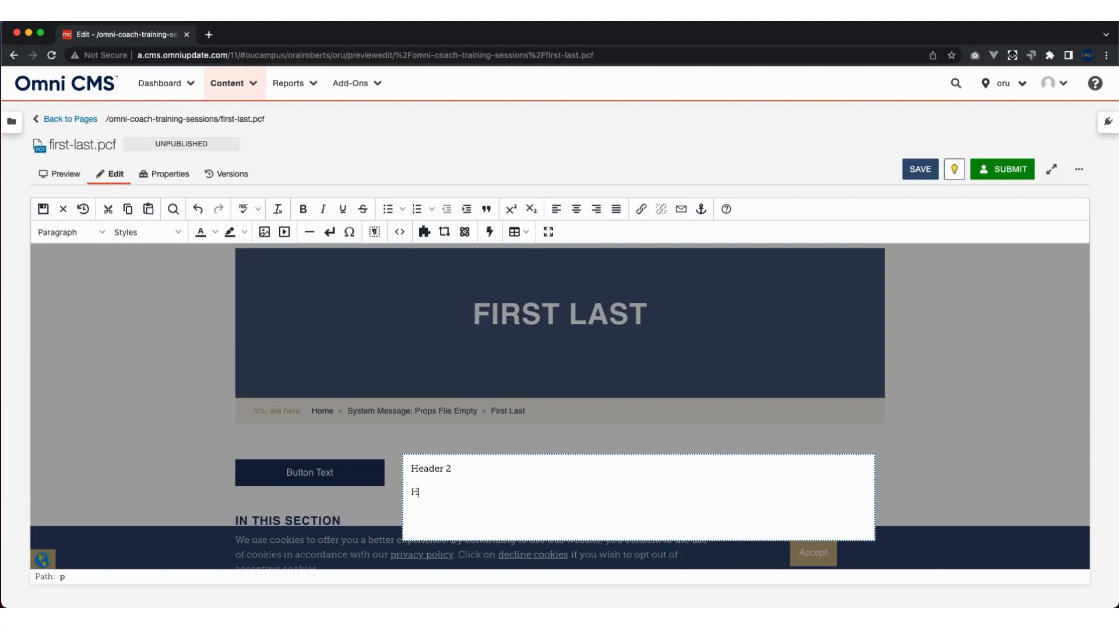
type("ader 3")
key("Return")
type("Header 4")
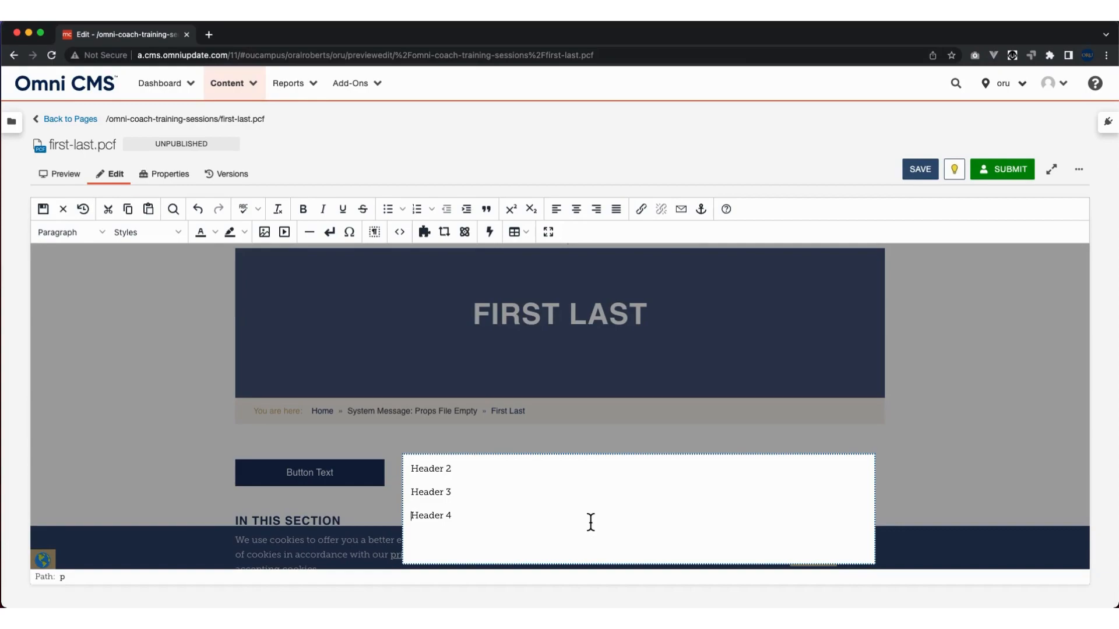
Replace the paragraph breaks between the three header lines with single line breaks to remove the gaps.
key("BackSpace")
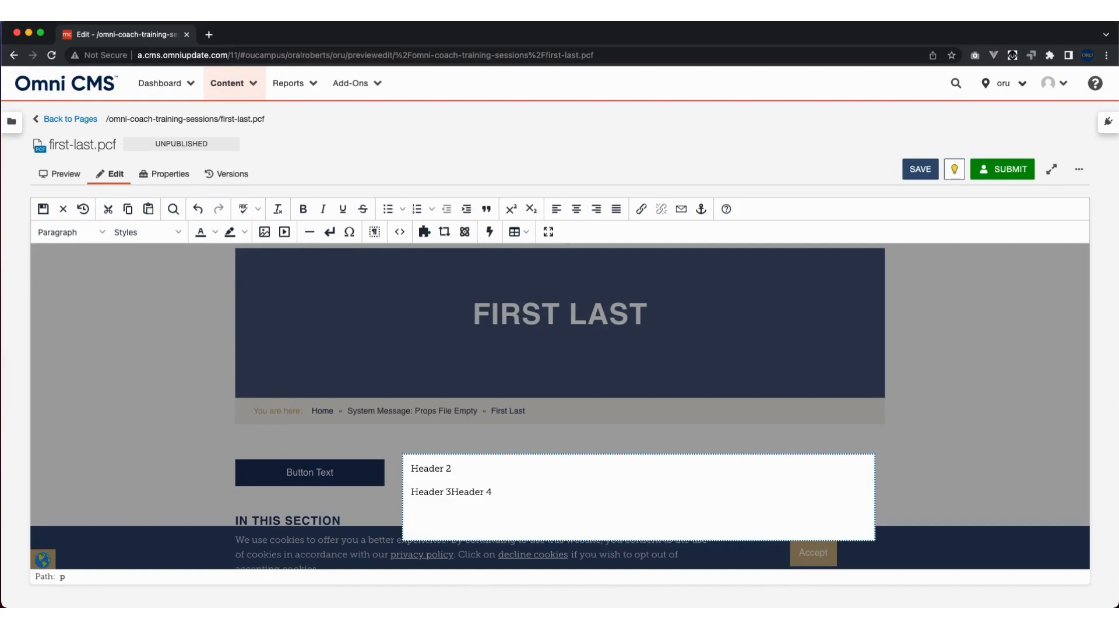
key("shift+Return")
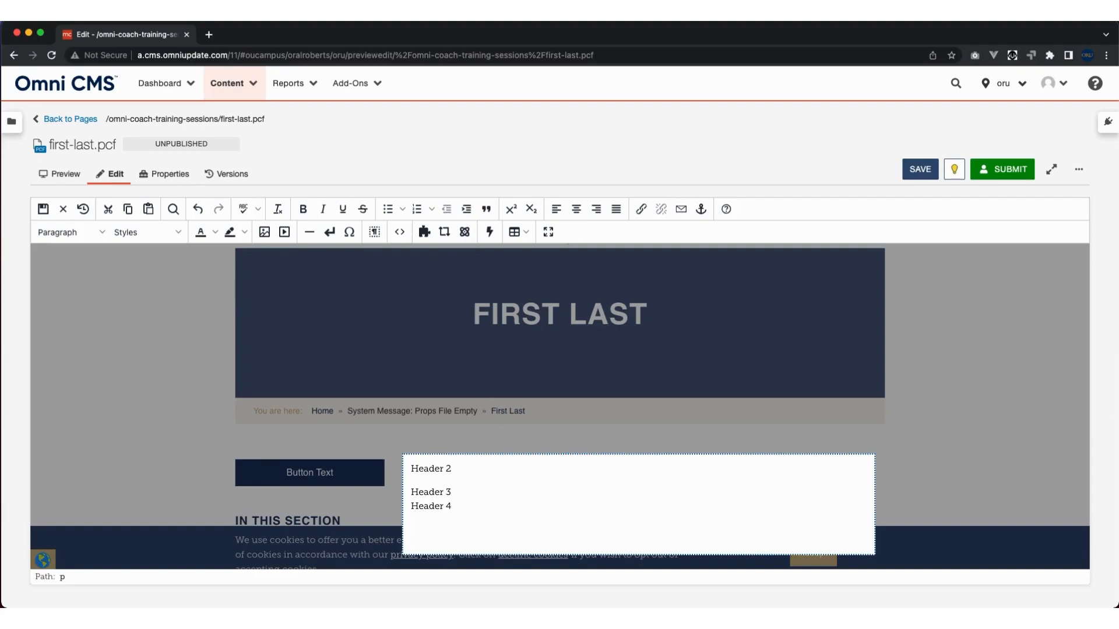
key("BackSpace")
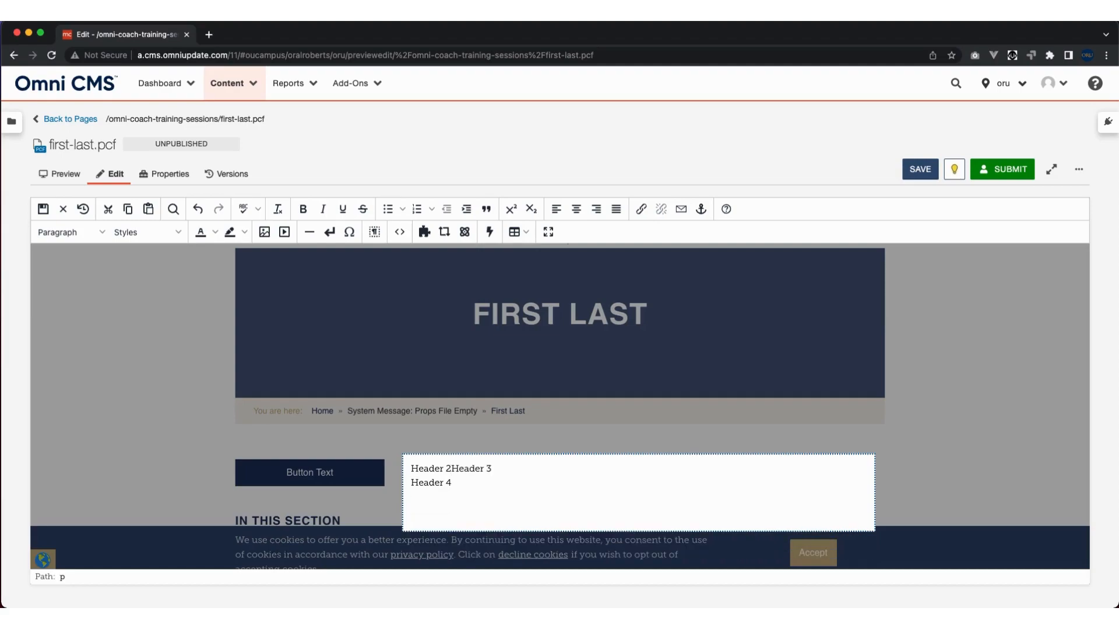
key("Return")
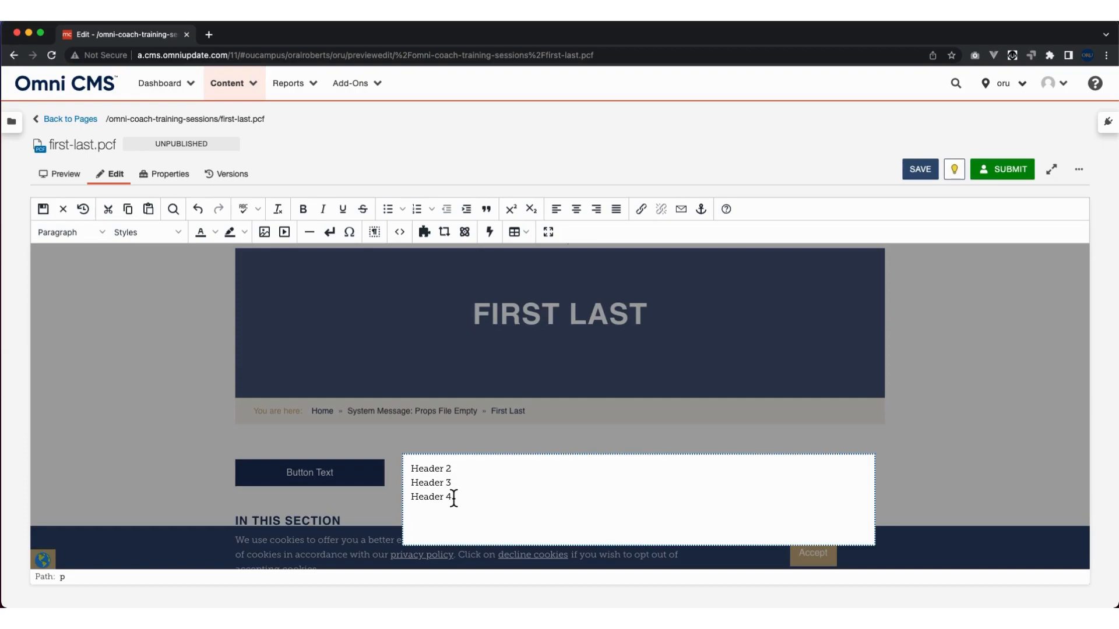
Try to apply the Heading 2 format to the "Header 2" line alone, and undo the formatting.
left_click_drag(452, 472, 407, 473)
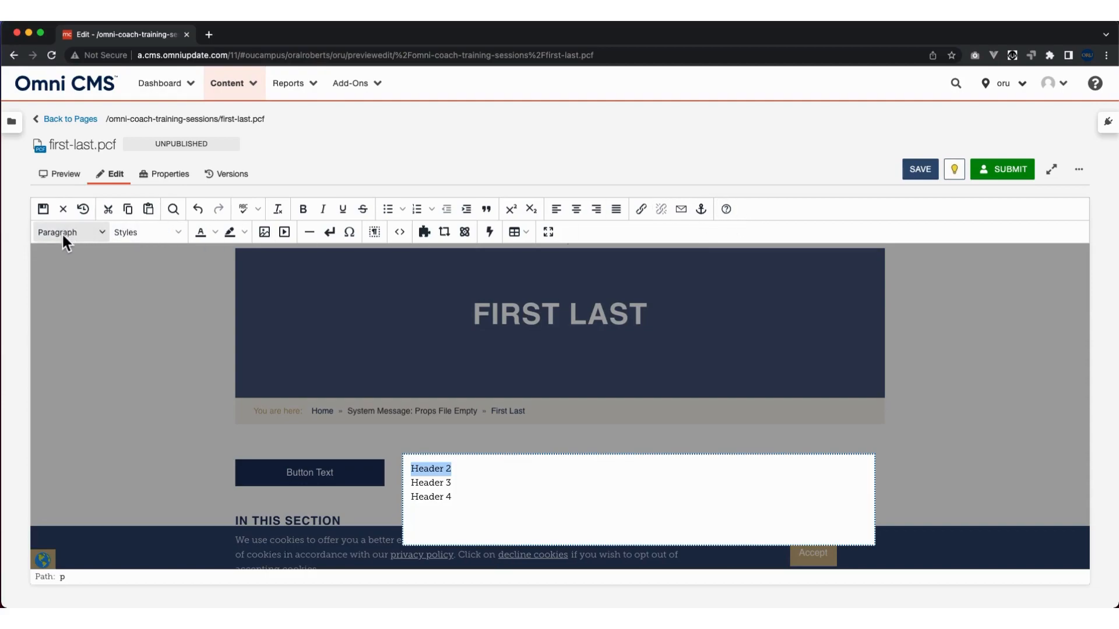
left_click(102, 233)
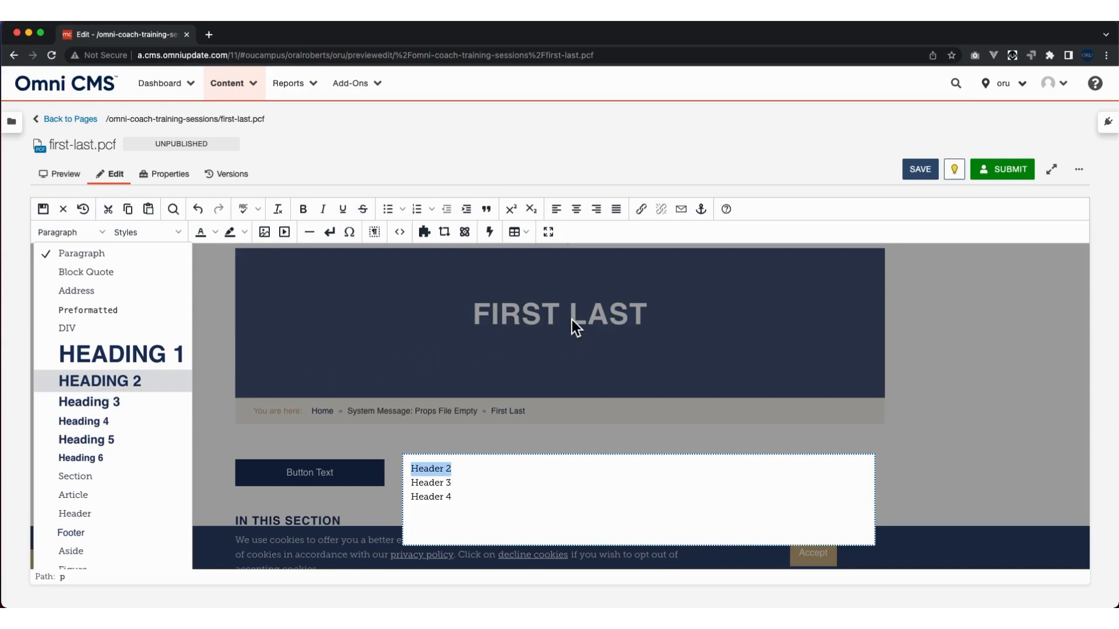
left_click(125, 381)
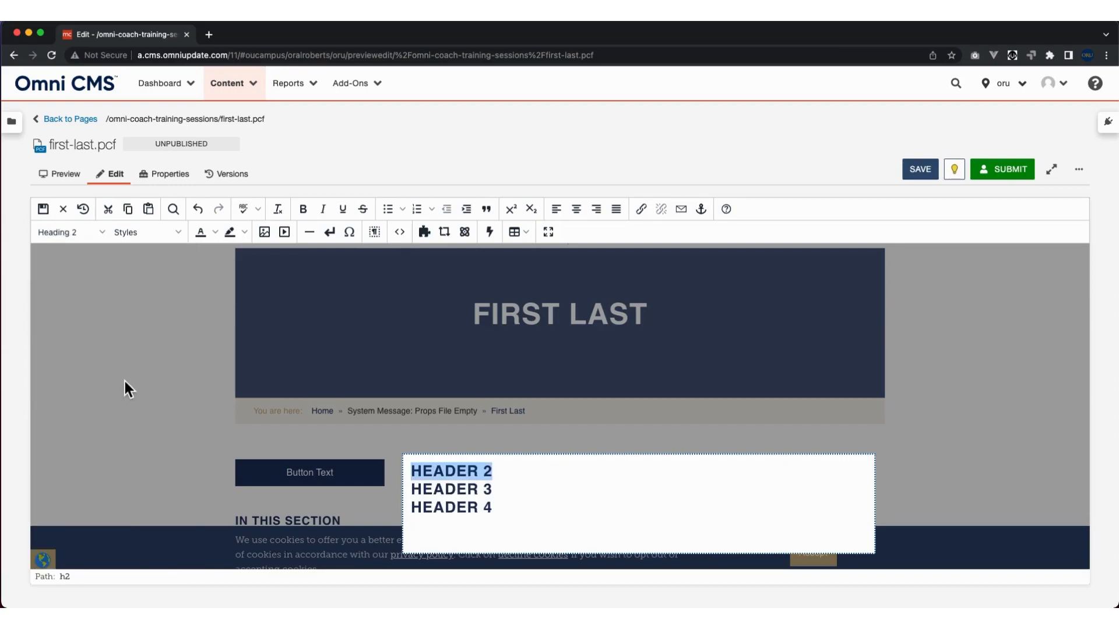
left_click(529, 476)
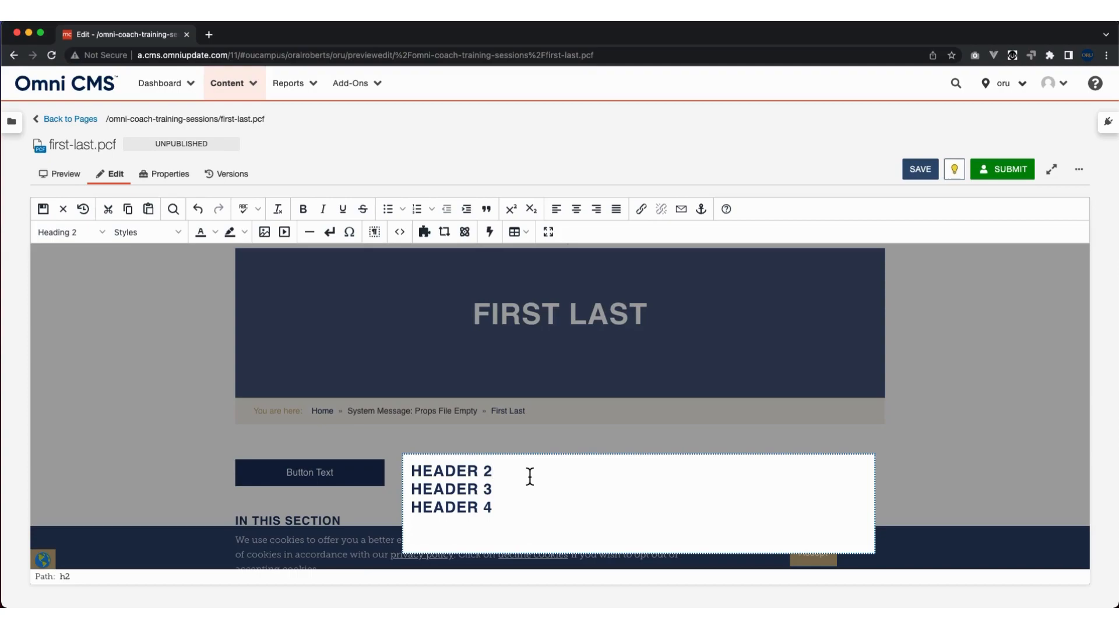
left_click_drag(529, 476, 407, 479)
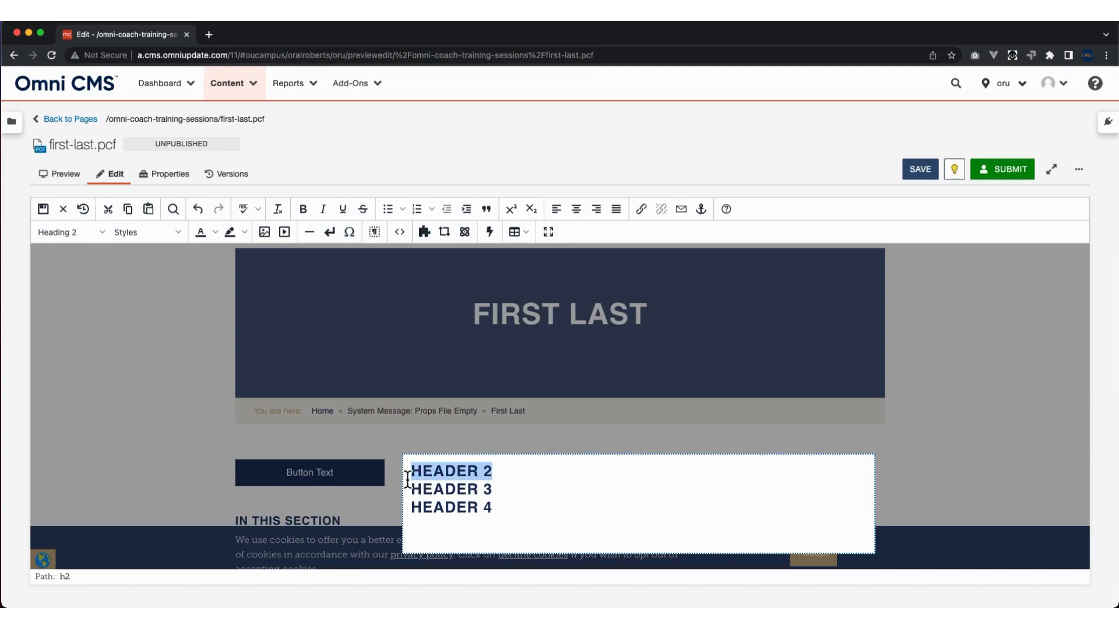
left_click(501, 473)
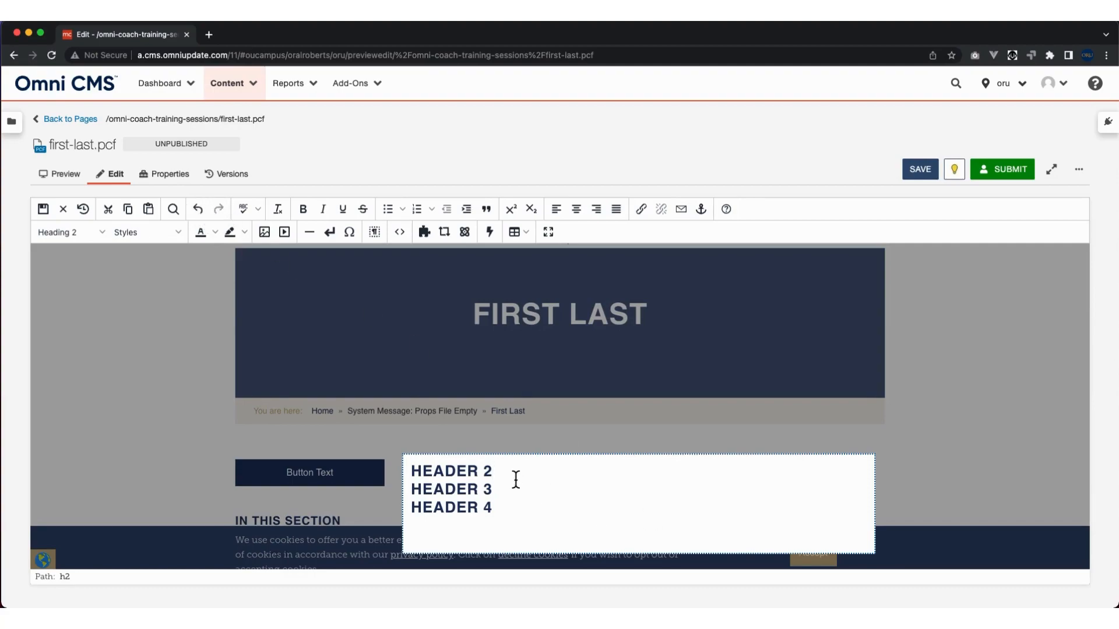
key("super+z")
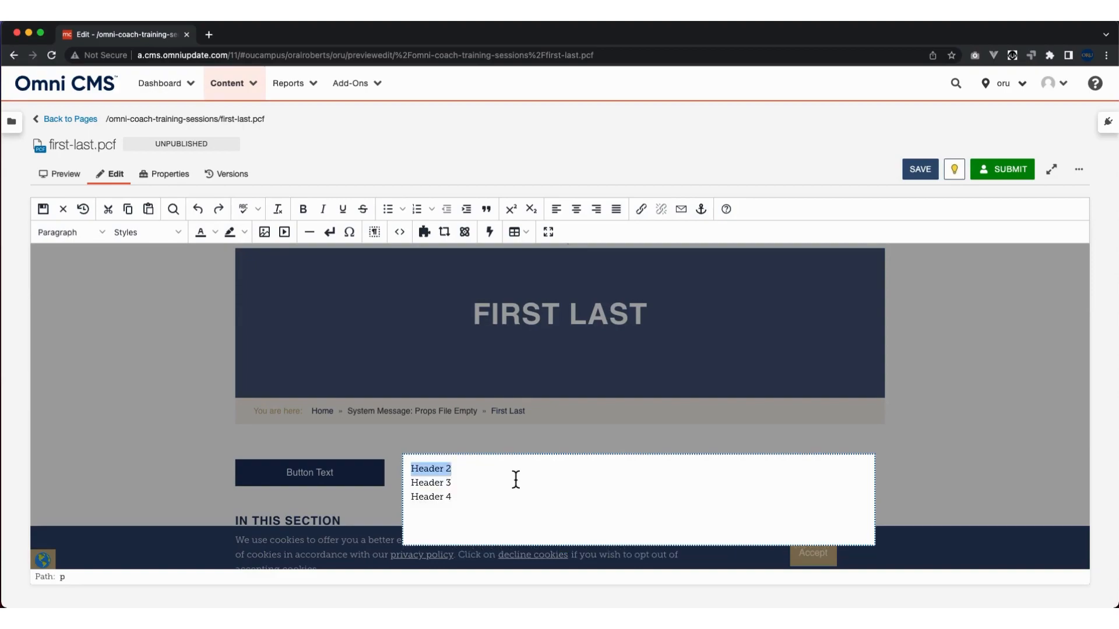
Split the "Header 2" line into its own paragraph and format it as Heading 2.
left_click(465, 476)
key("Return")
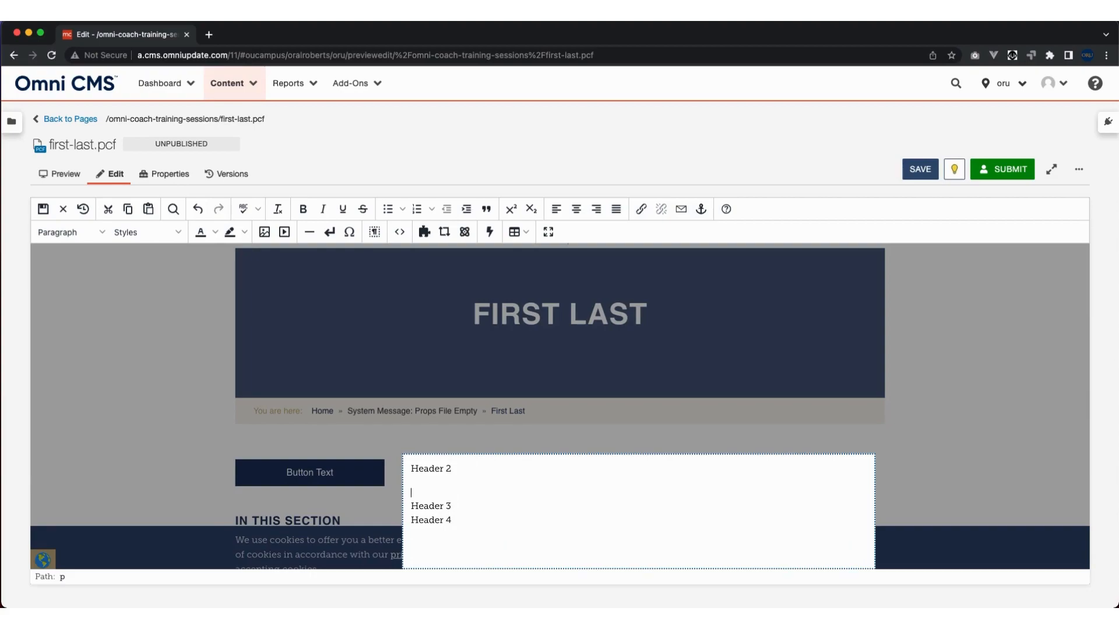
key("Return")
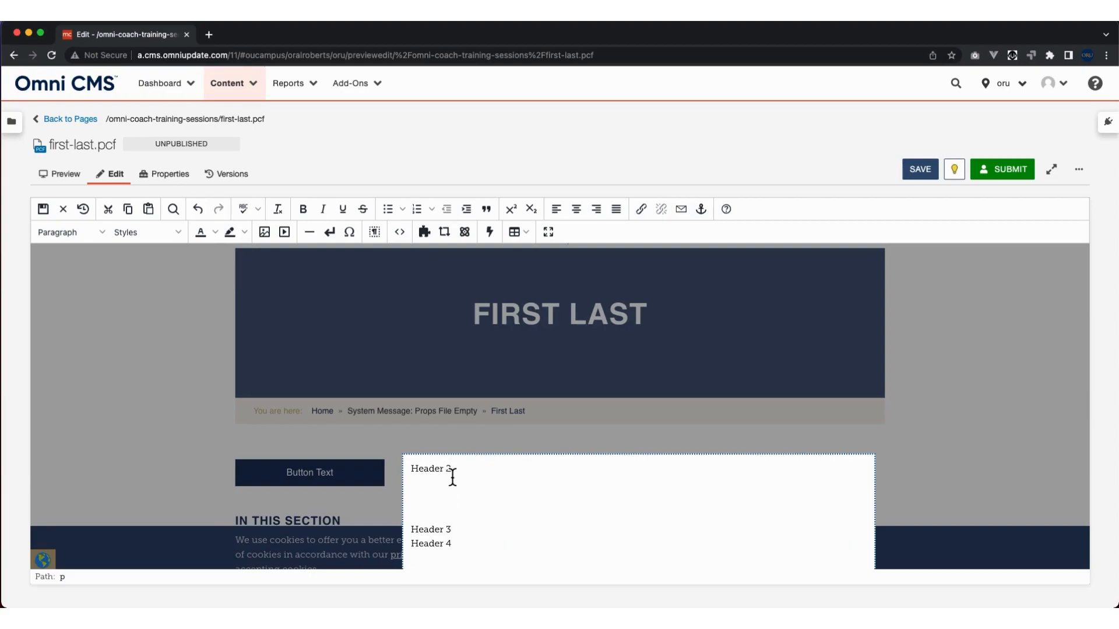
left_click_drag(452, 472, 401, 470)
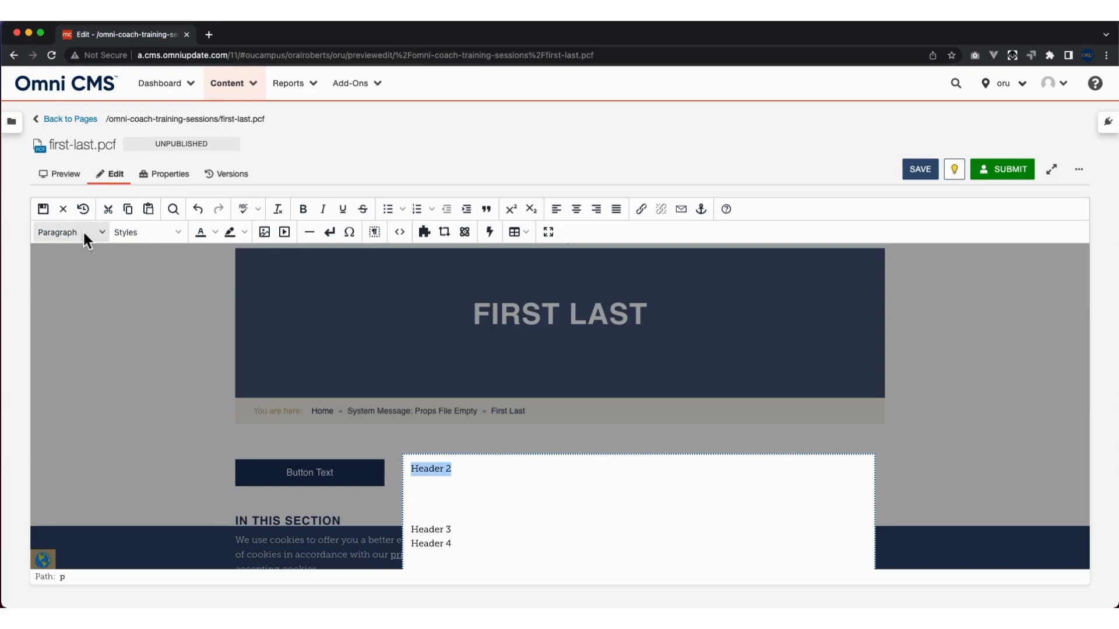
left_click(101, 232)
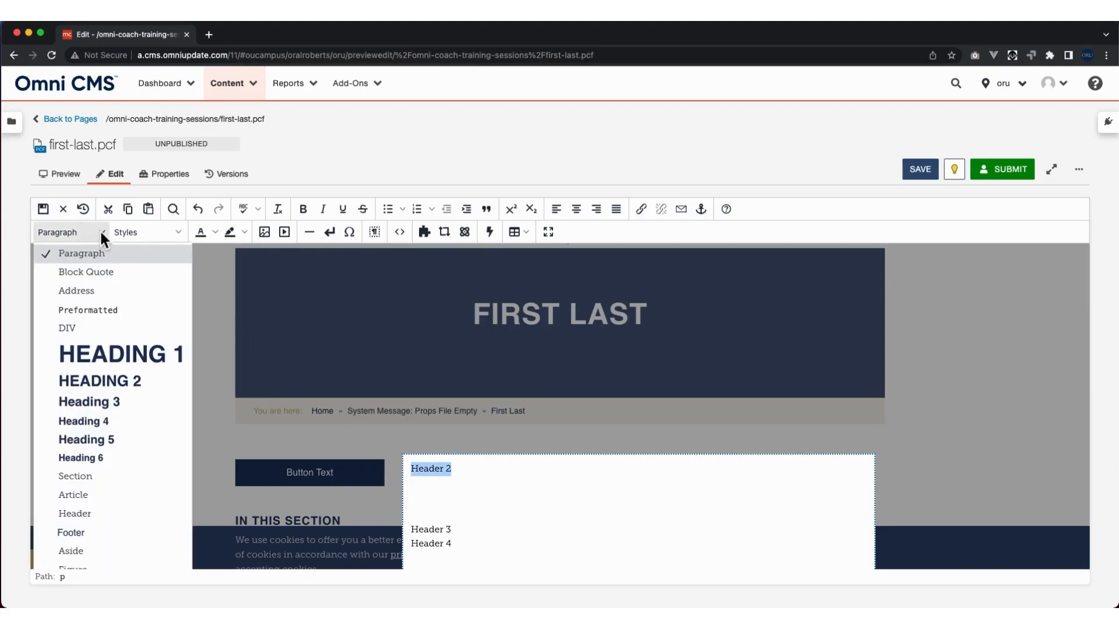
left_click(110, 384)
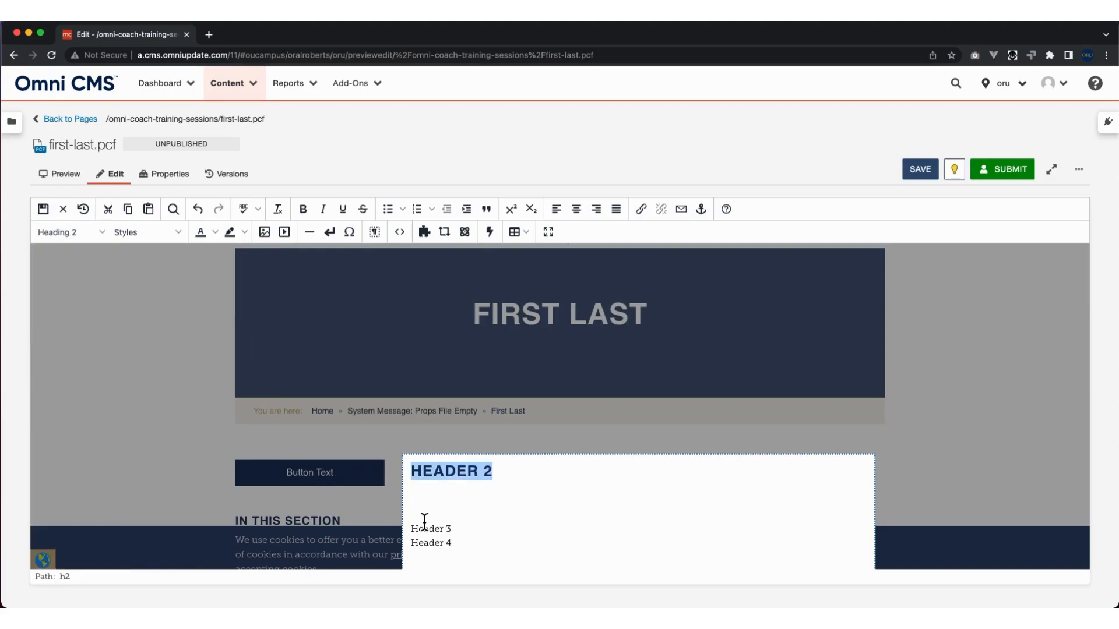
left_click(461, 493)
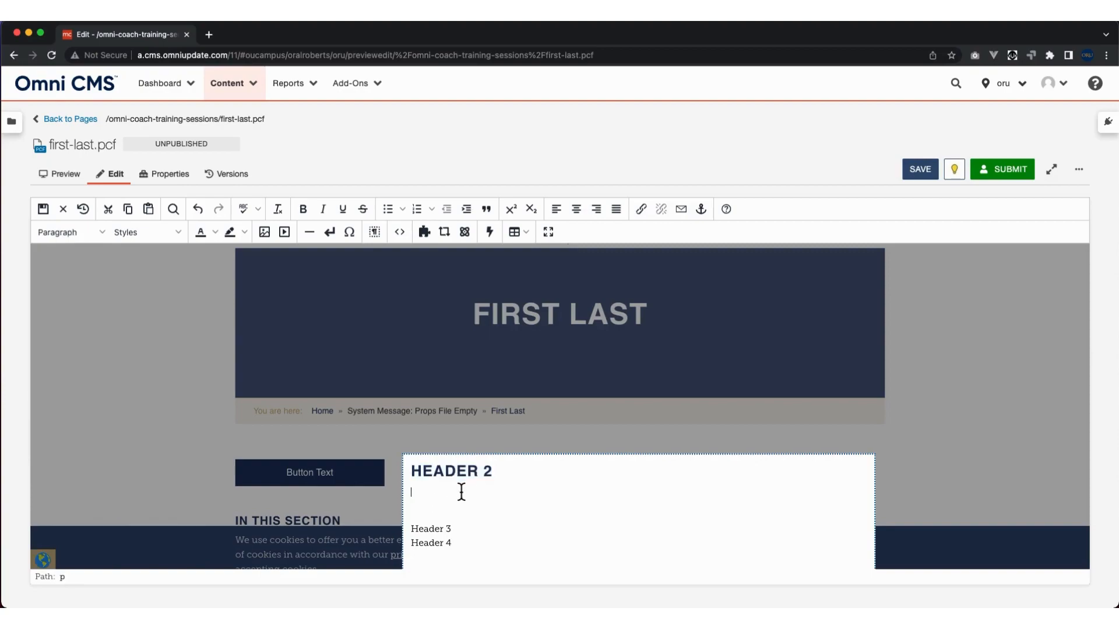
Remove the blank lines between the "Header 2" heading and the "Header 3" line.
left_click(414, 529)
key("BackSpace")
key("BackSpace")
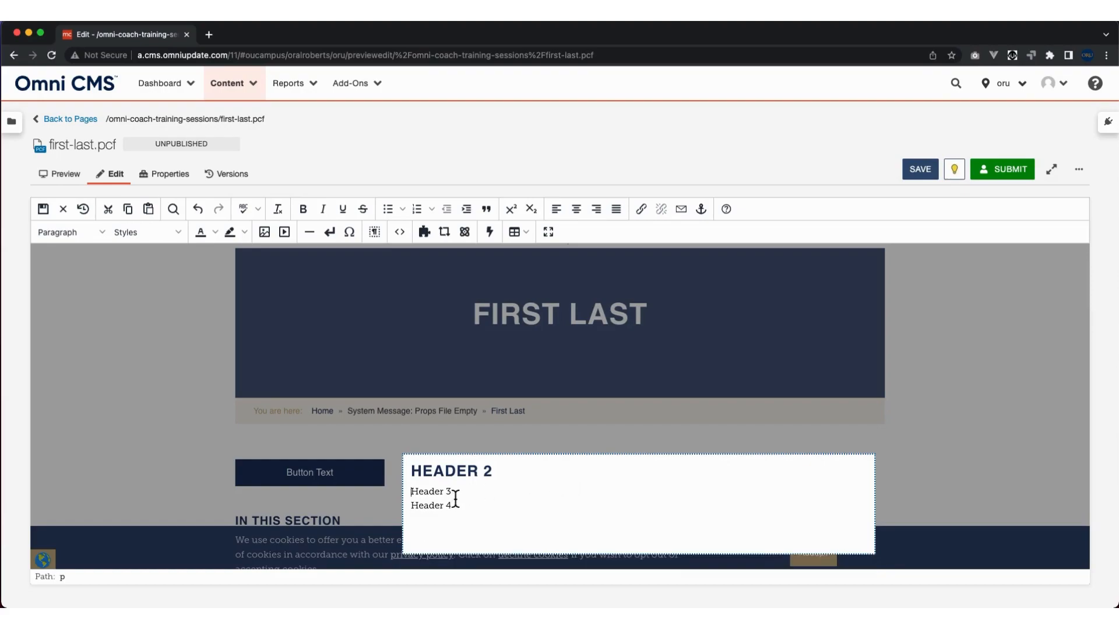
Separate the "Header 3" line from "Header 4" with new paragraphs and format it as Heading 3.
key("Return")
key("Return")
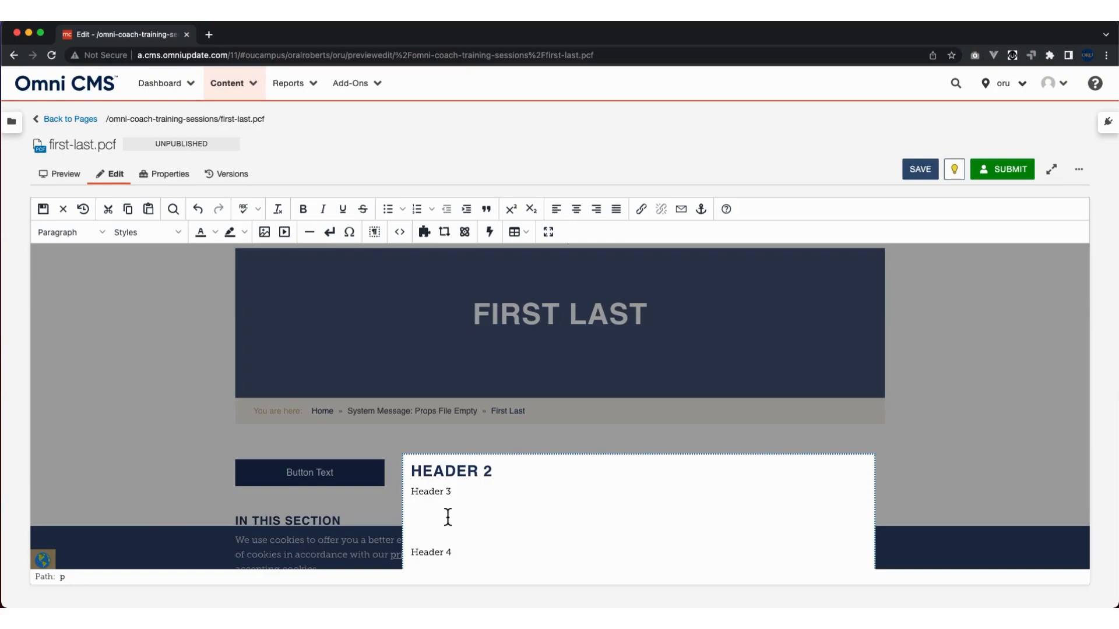
left_click_drag(452, 493, 402, 495)
left_click(97, 232)
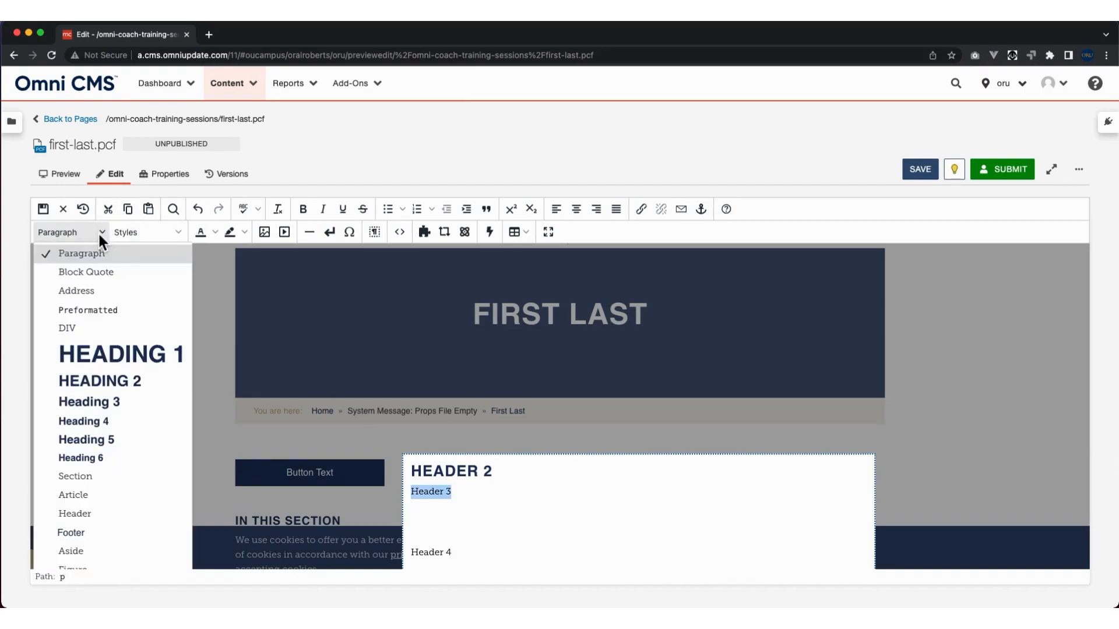
left_click(103, 404)
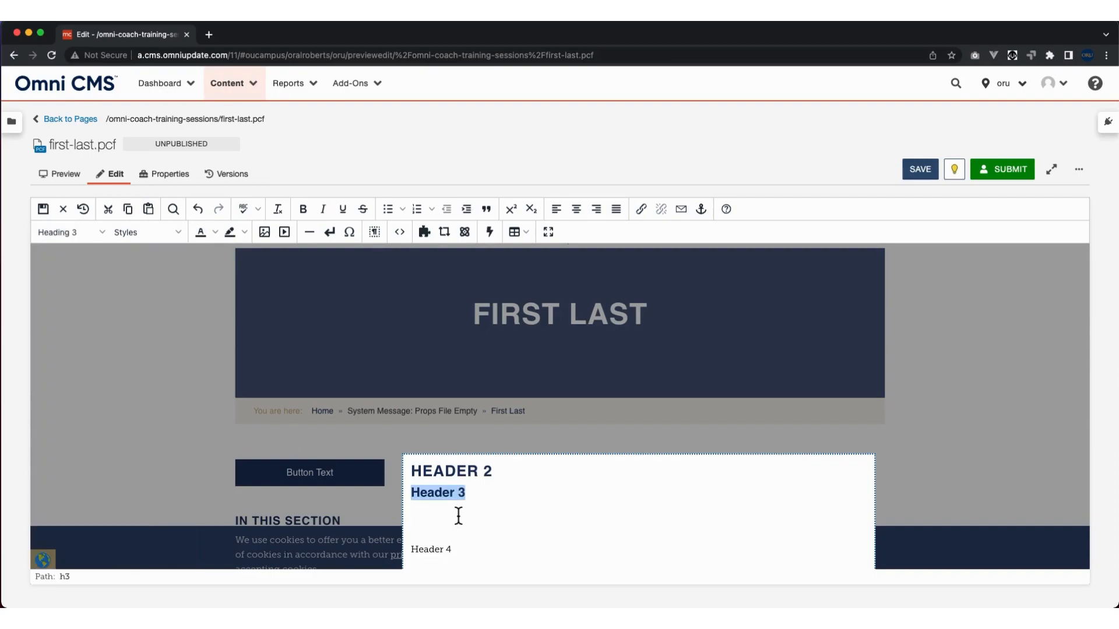
left_click(476, 502)
left_click_drag(414, 498, 475, 500)
left_click(422, 472)
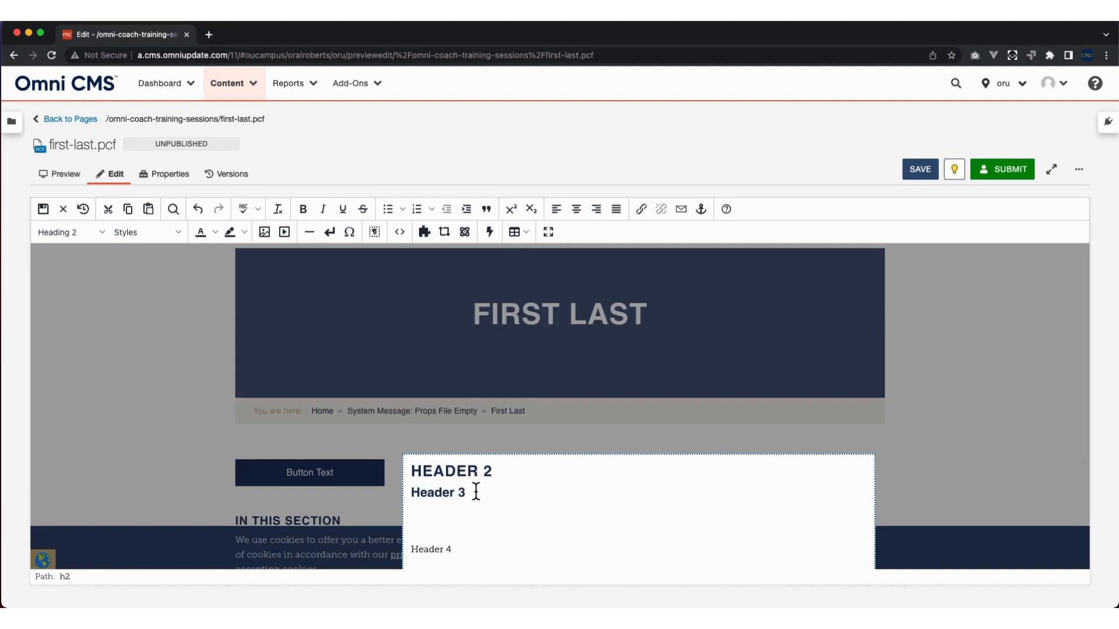
left_click_drag(415, 498, 488, 500)
left_click_drag(413, 470, 491, 476)
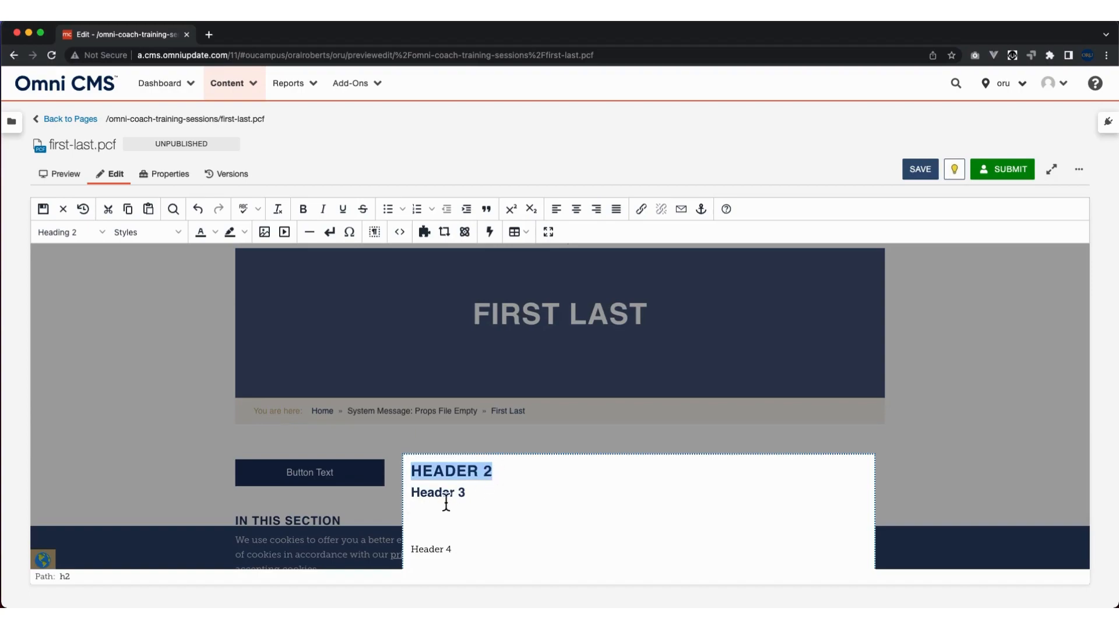
Remove the blank lines above "Header 4" and format that line as Heading 4.
left_click(444, 527)
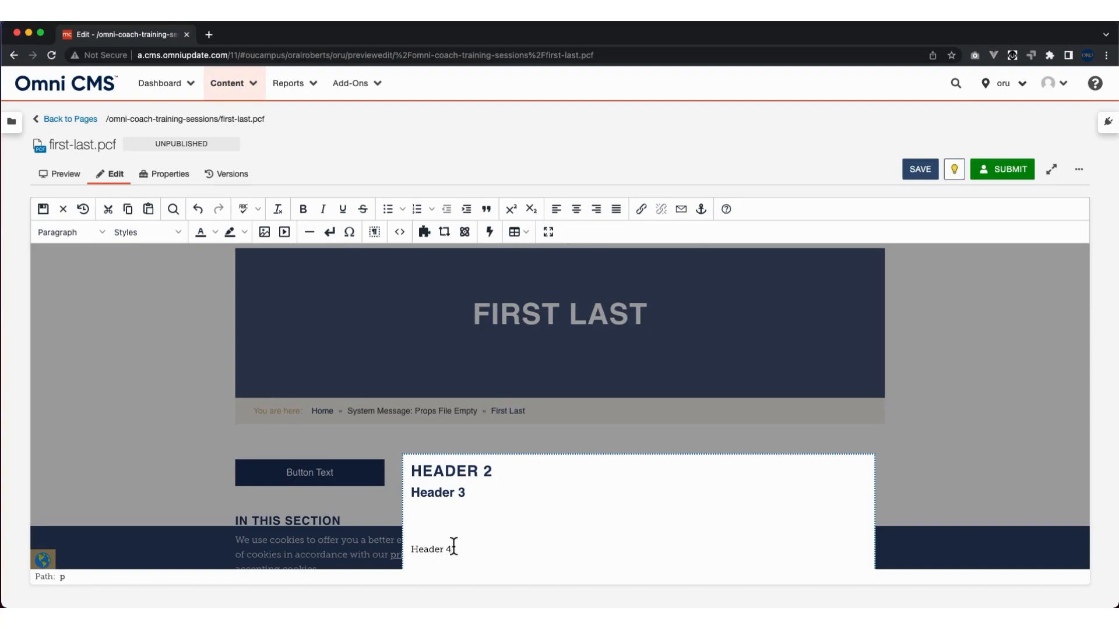
key("BackSpace")
key("BackSpace")
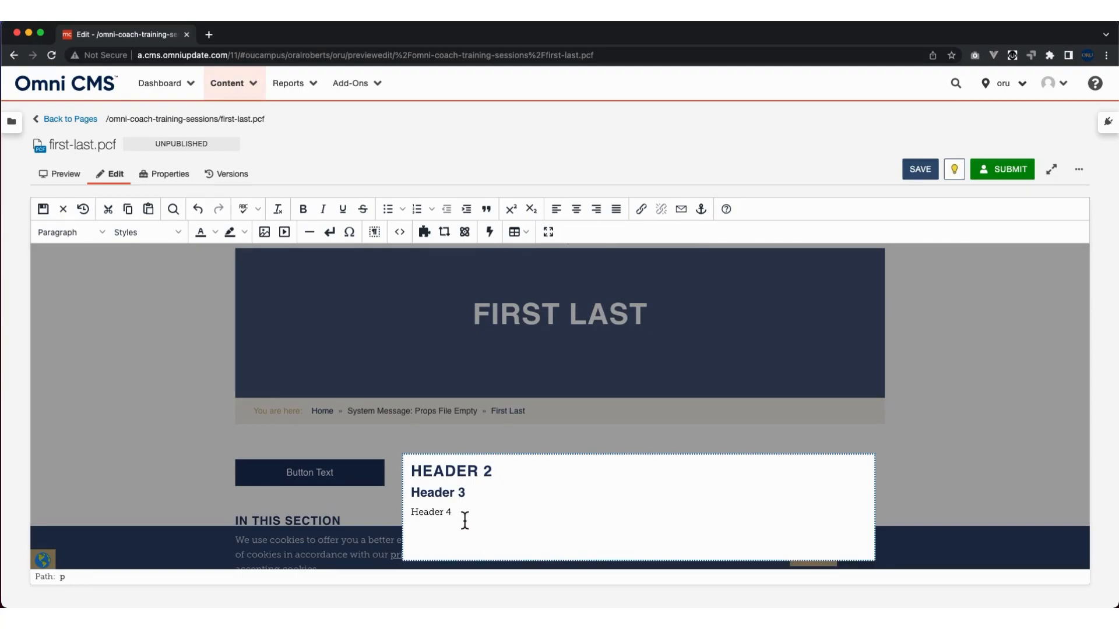
left_click_drag(462, 518, 411, 521)
left_click(104, 237)
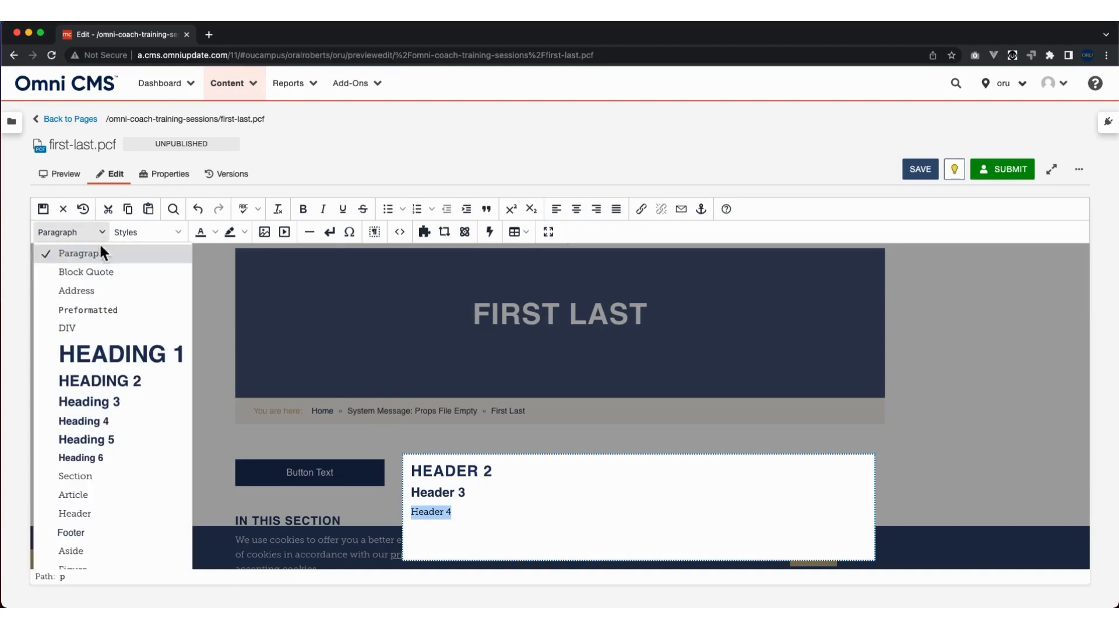
left_click(89, 423)
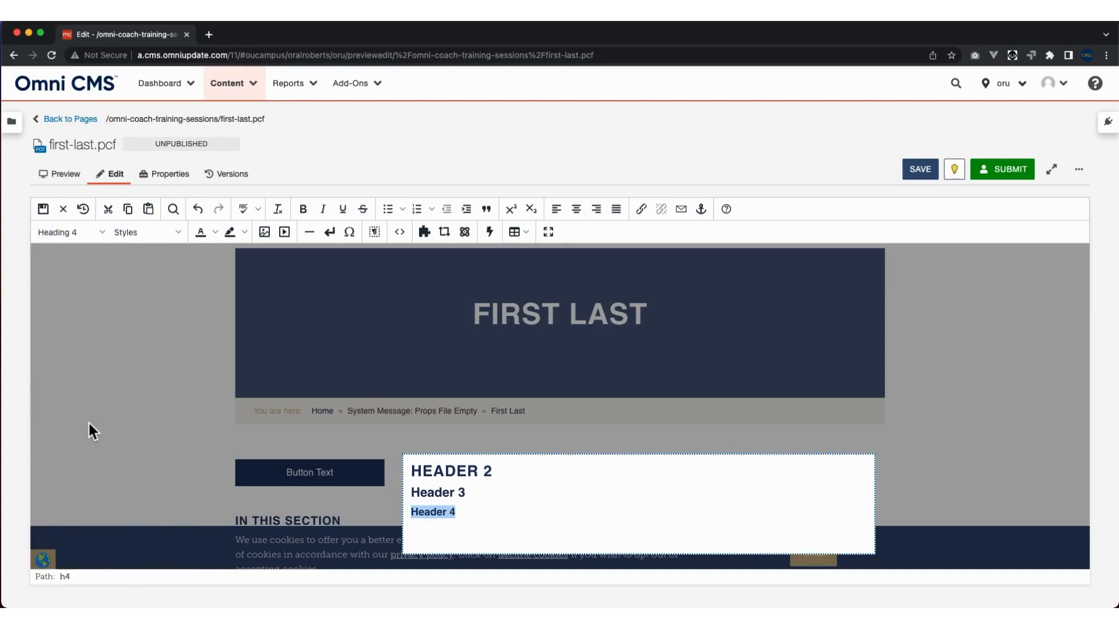
left_click(494, 514)
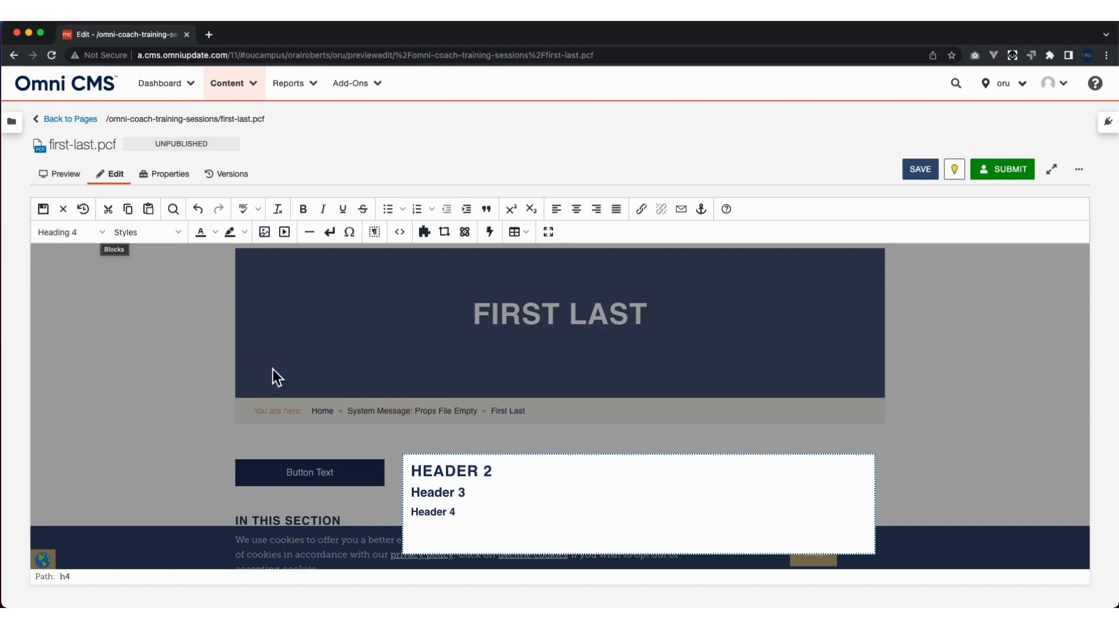
Check the block format applied to each of the three header lines.
left_click(443, 496)
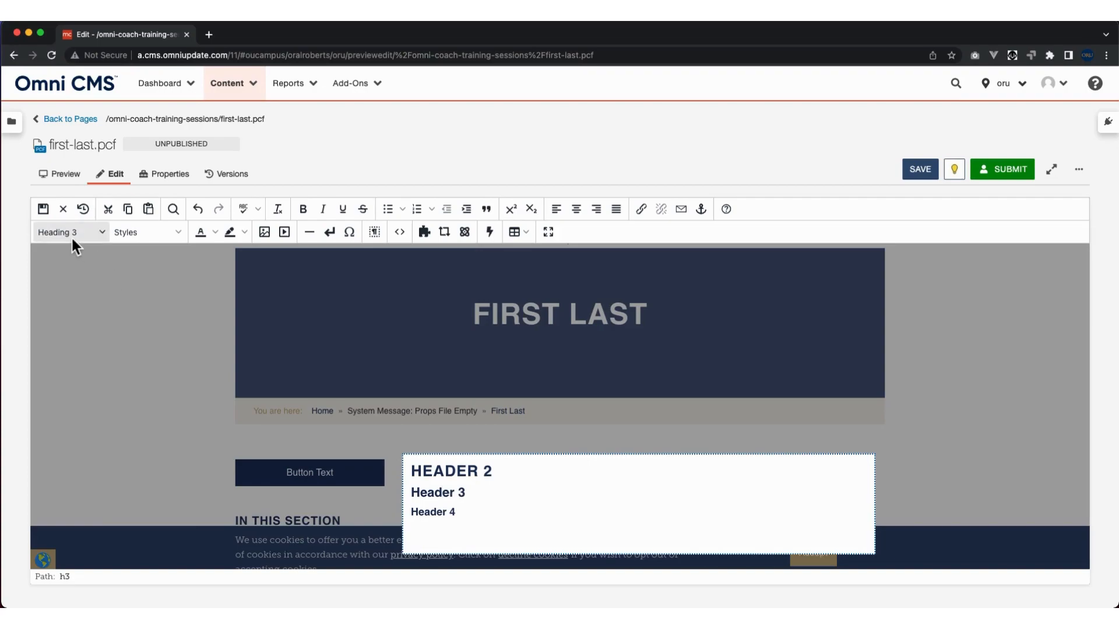
left_click(457, 472)
left_click(439, 512)
left_click(480, 514)
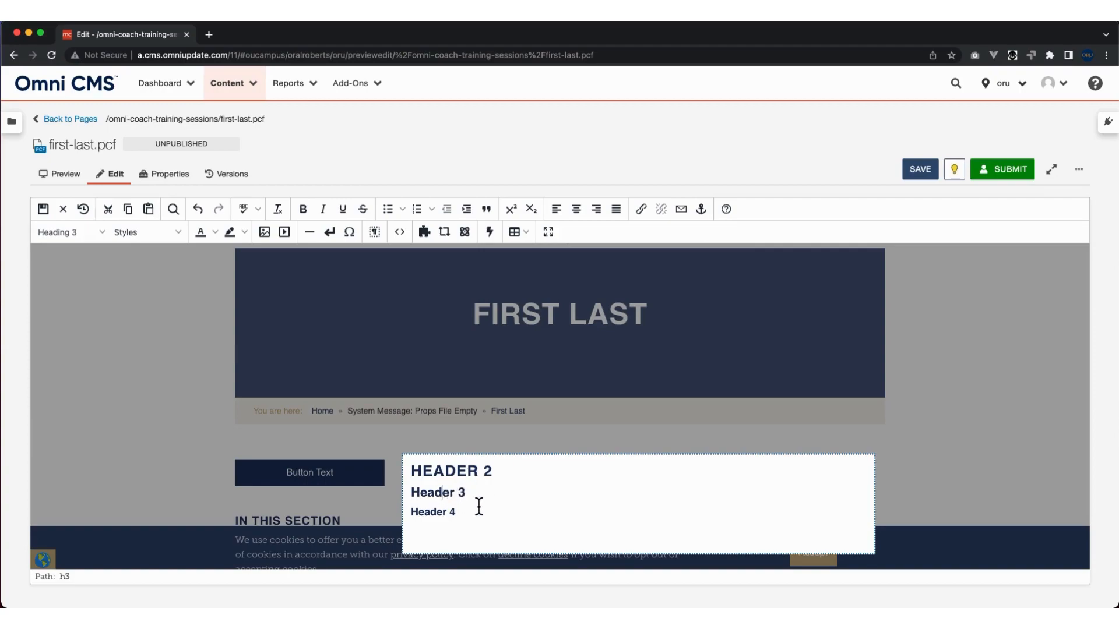
left_click(444, 499)
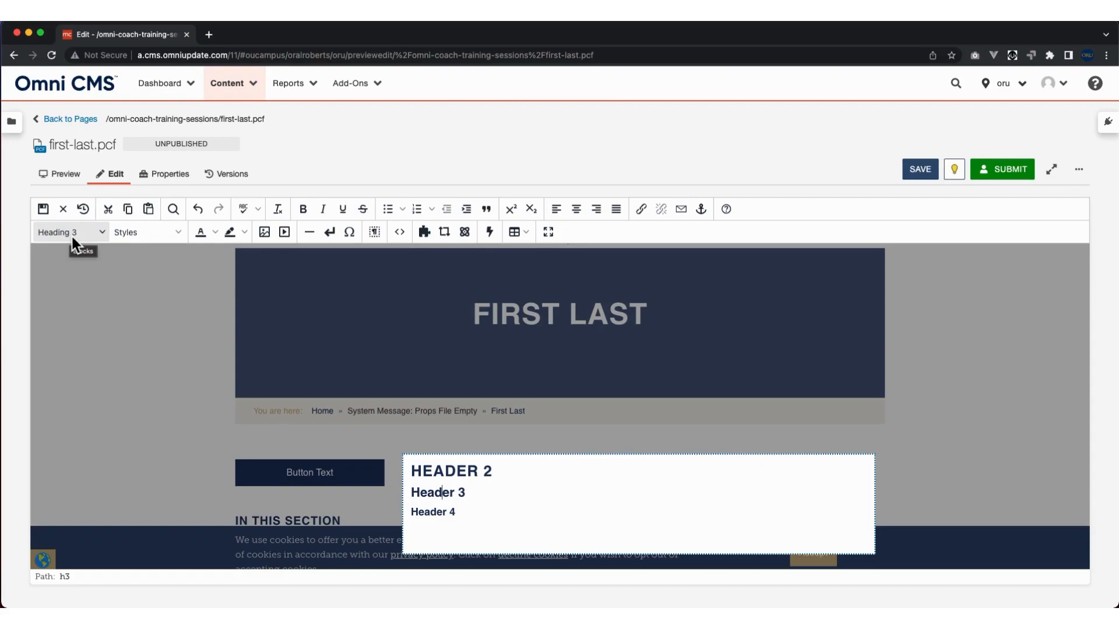
Add a bulleted list below the "Header 4" line with the entries Item 1, Item 2 and Item 3.
left_click(472, 523)
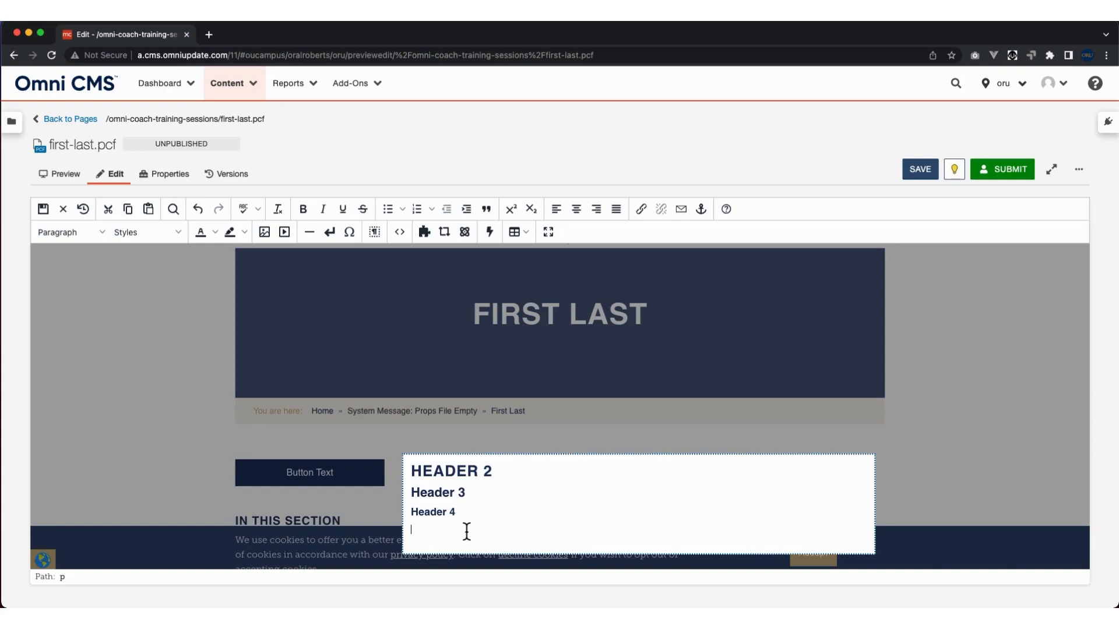
left_click(388, 209)
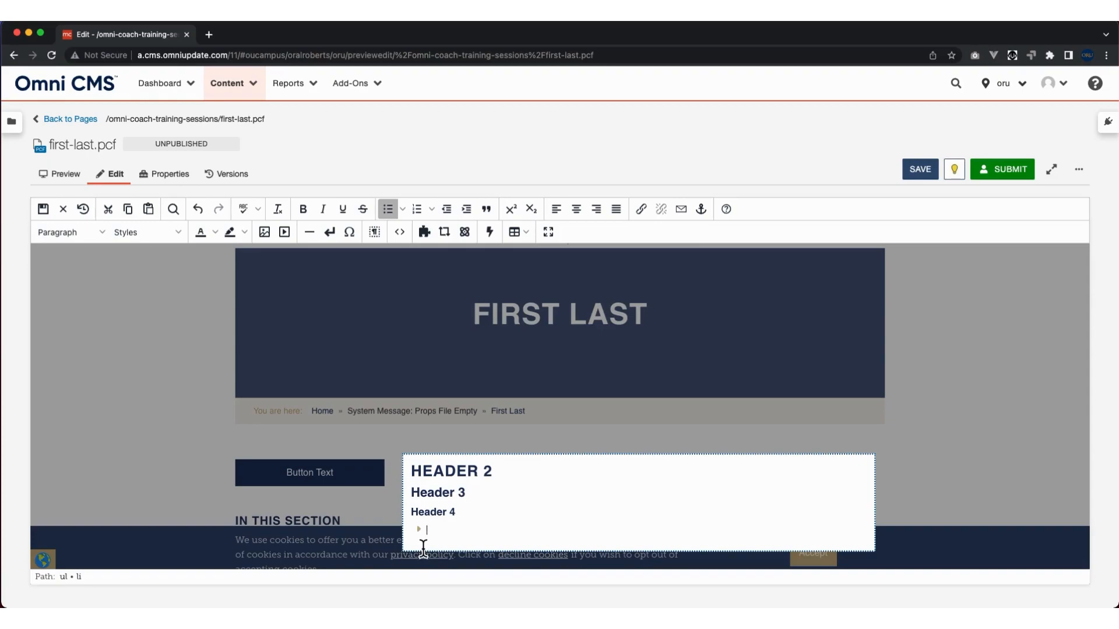
type("Item 1")
key("Return")
type("Item 2")
key("Return")
type("Item 3")
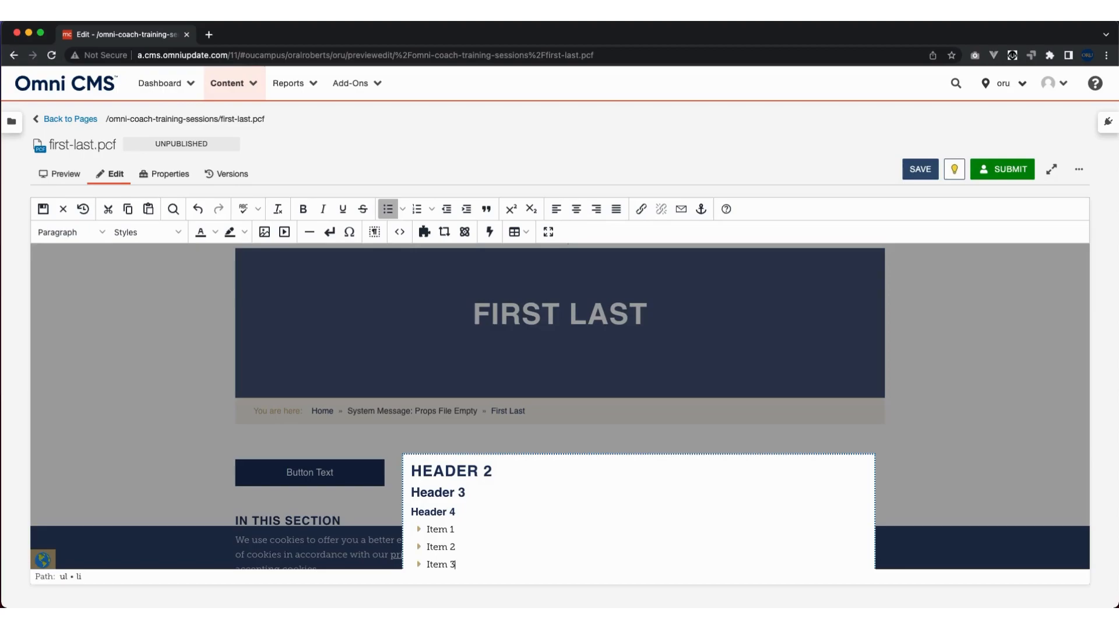
End the bulleted list after Item 3 and add the line "This is a paragraph." below it.
key("Return")
key("Return")
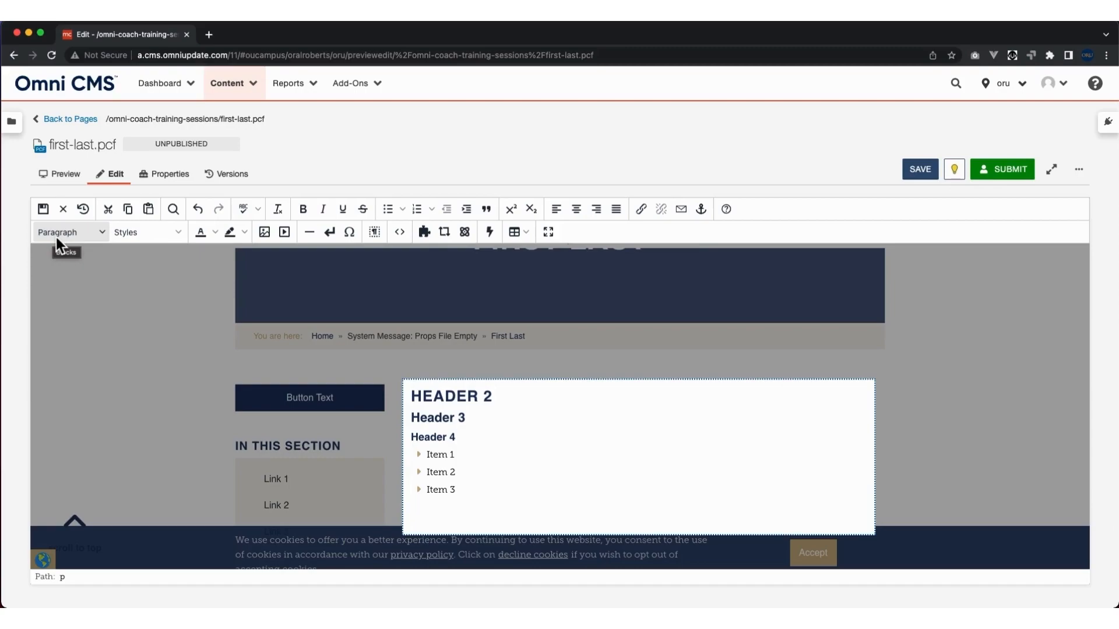
type("This is a paragraph.")
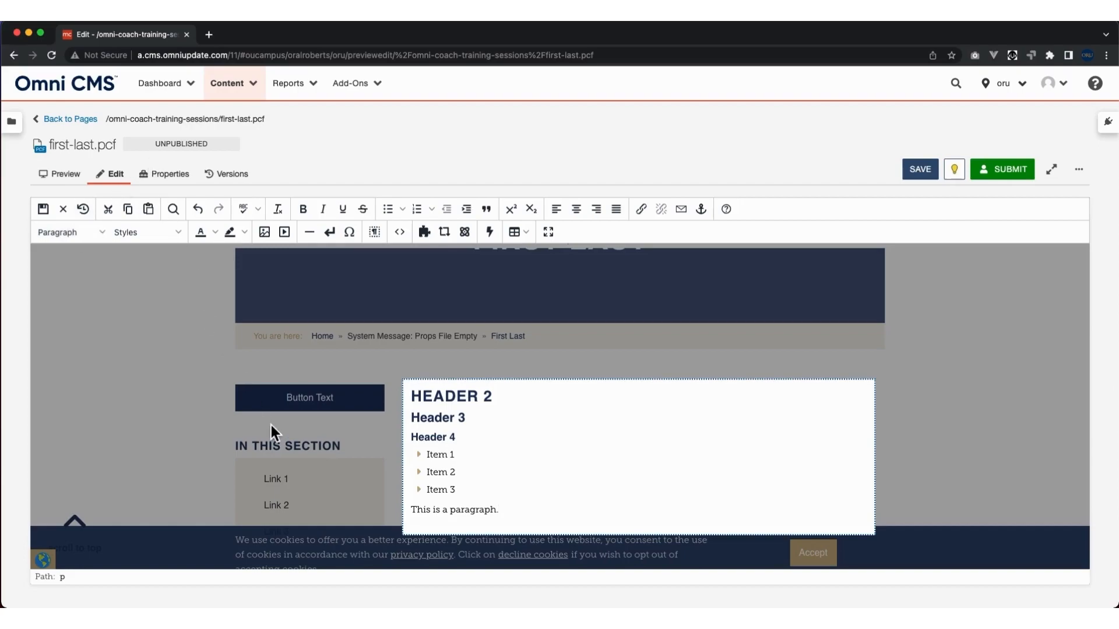
Check the block format applied to the Item 1 bullet, the "Header 3" line and the paragraph below the list.
left_click(438, 457)
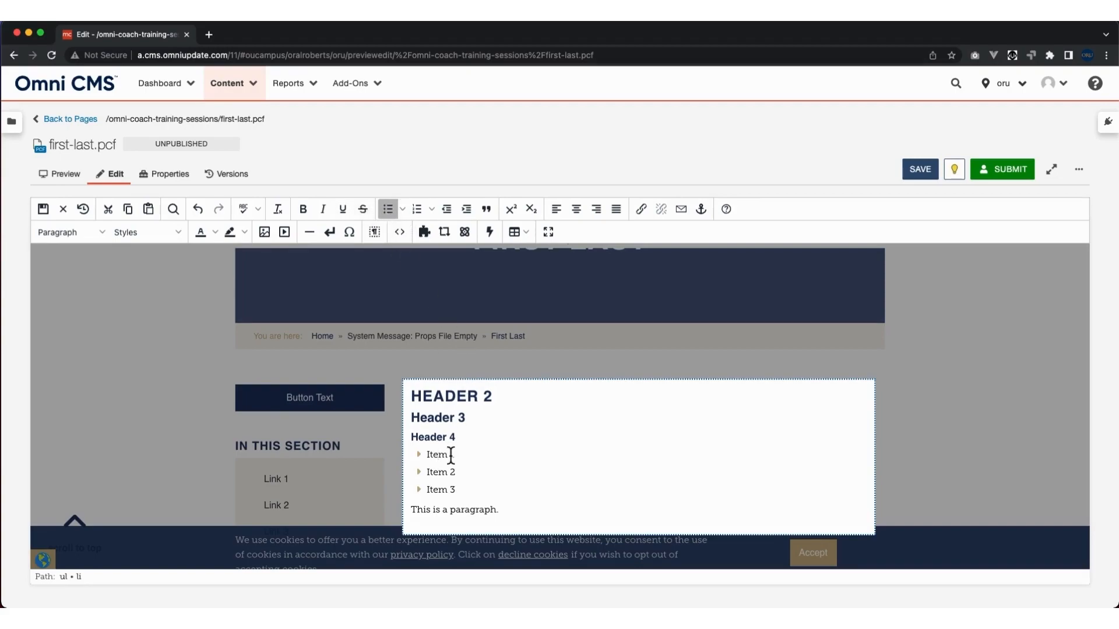
left_click(438, 419)
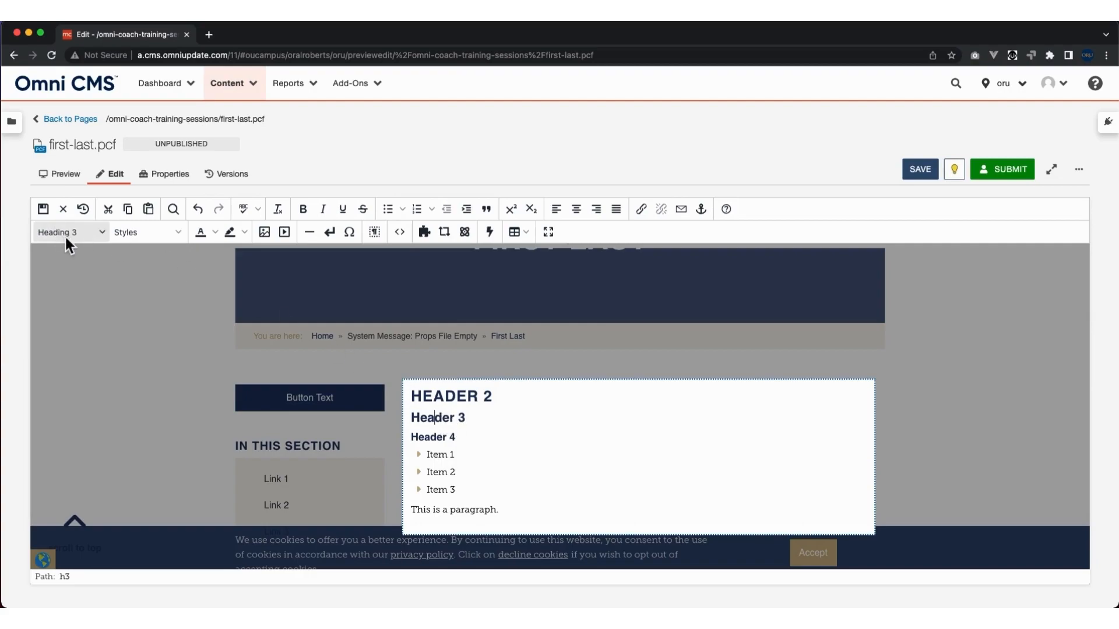
left_click(470, 519)
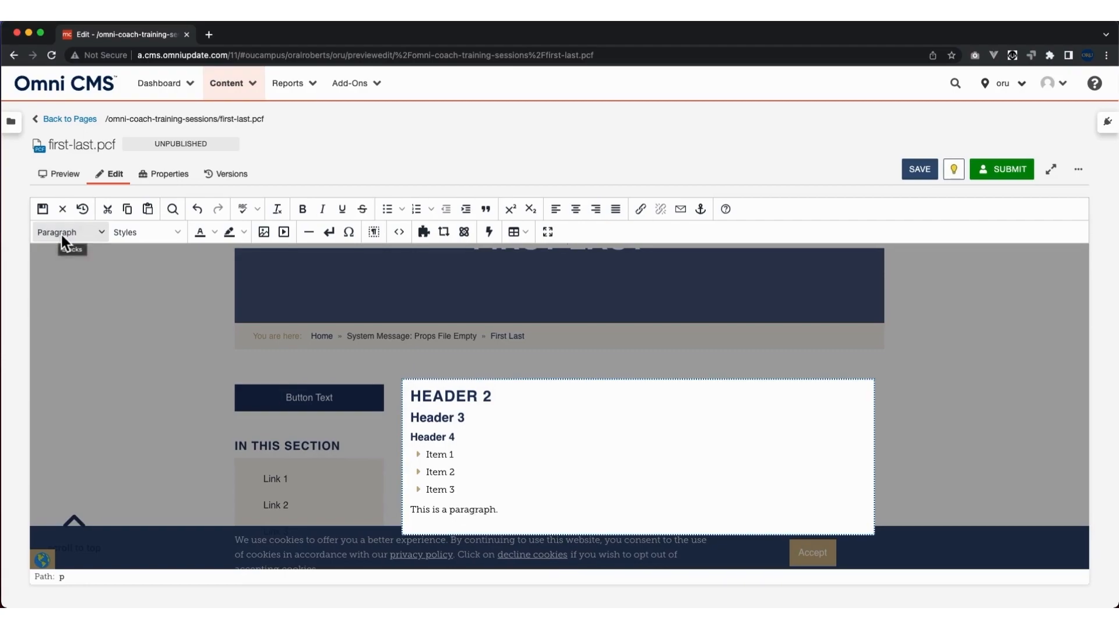
left_click(514, 519)
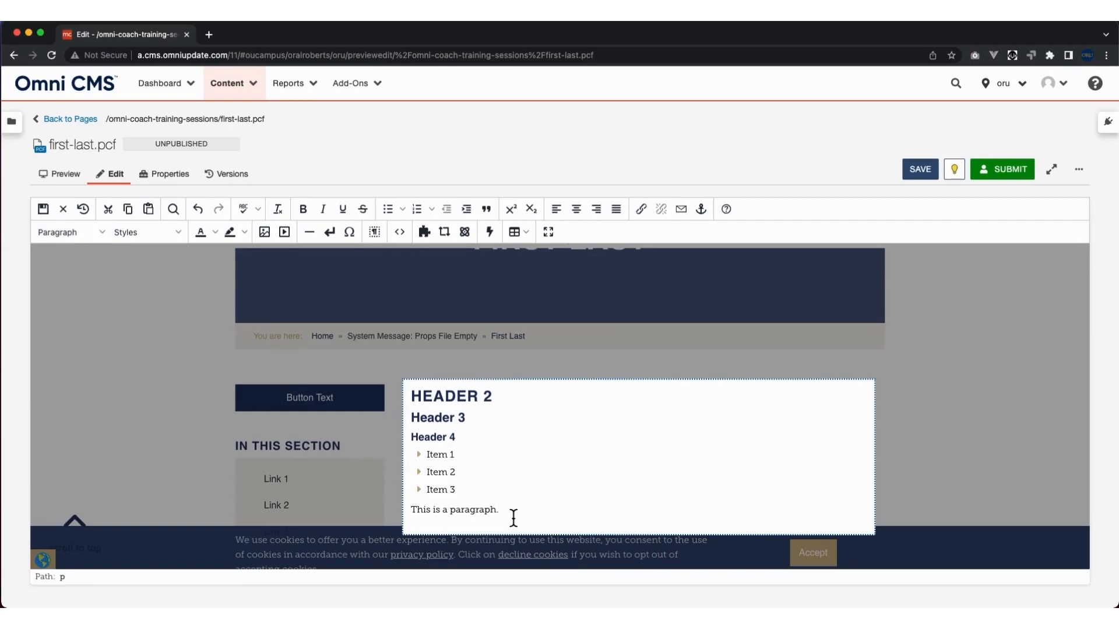